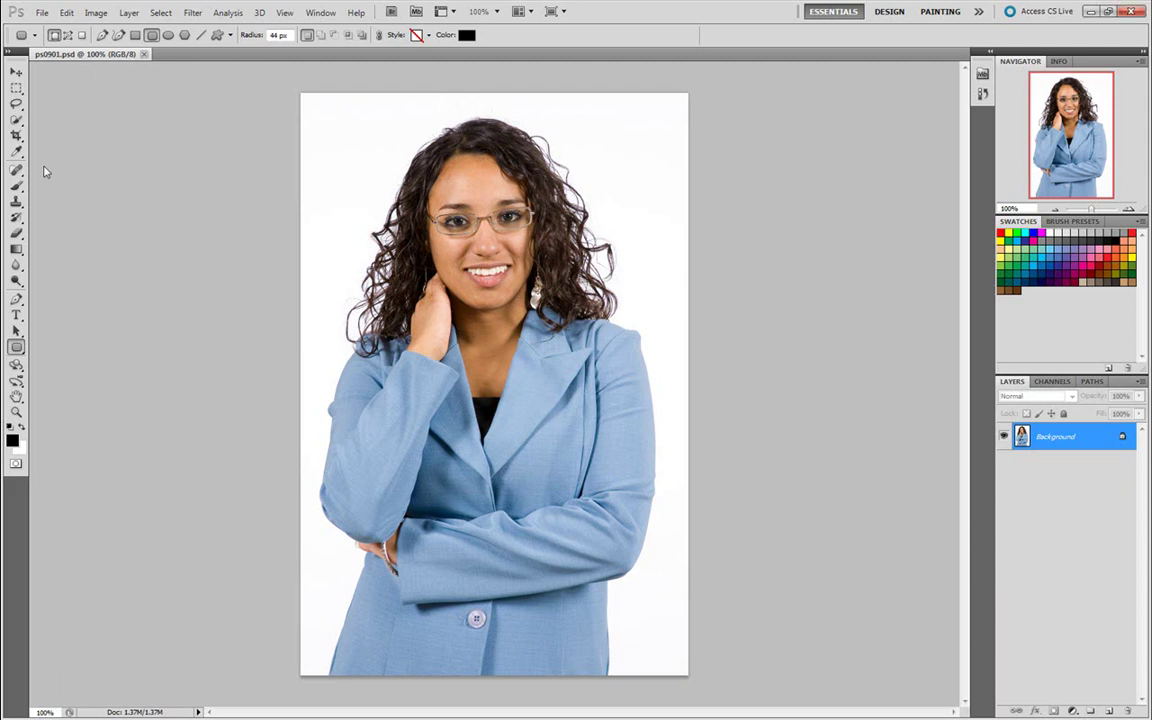
Step: Quick-select the jacket from the raised sleeve to the right collar, then switch to subtract mode
left_click(16, 119)
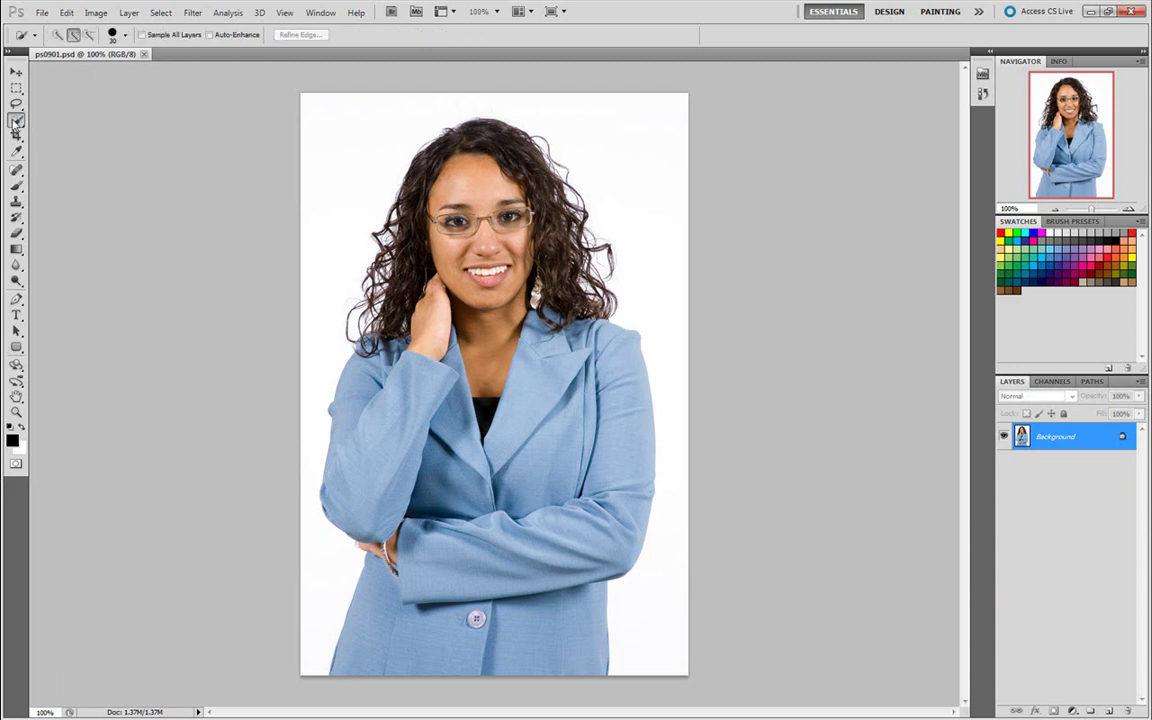
mouse_move(345, 437)
left_mouse_down()
mouse_move(423, 374)
mouse_move(440, 465)
mouse_move(540, 320)
mouse_move(562, 362)
mouse_move(478, 502)
mouse_move(537, 607)
mouse_move(535, 404)
left_mouse_up()
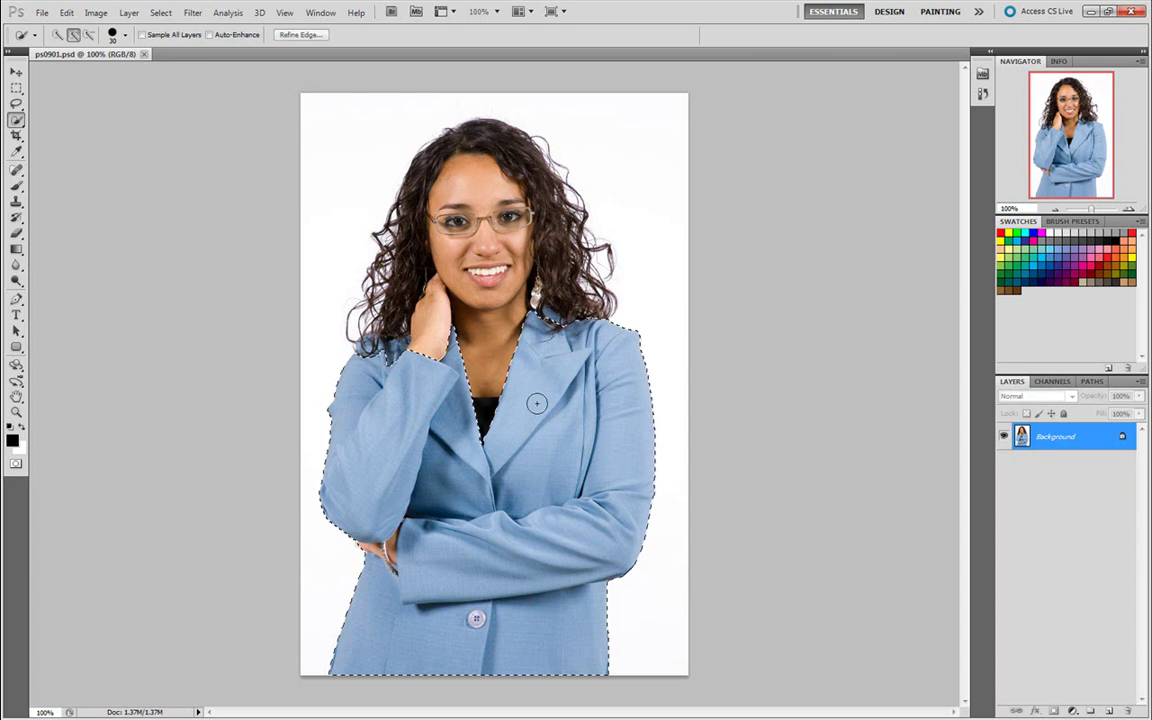
left_click(549, 316)
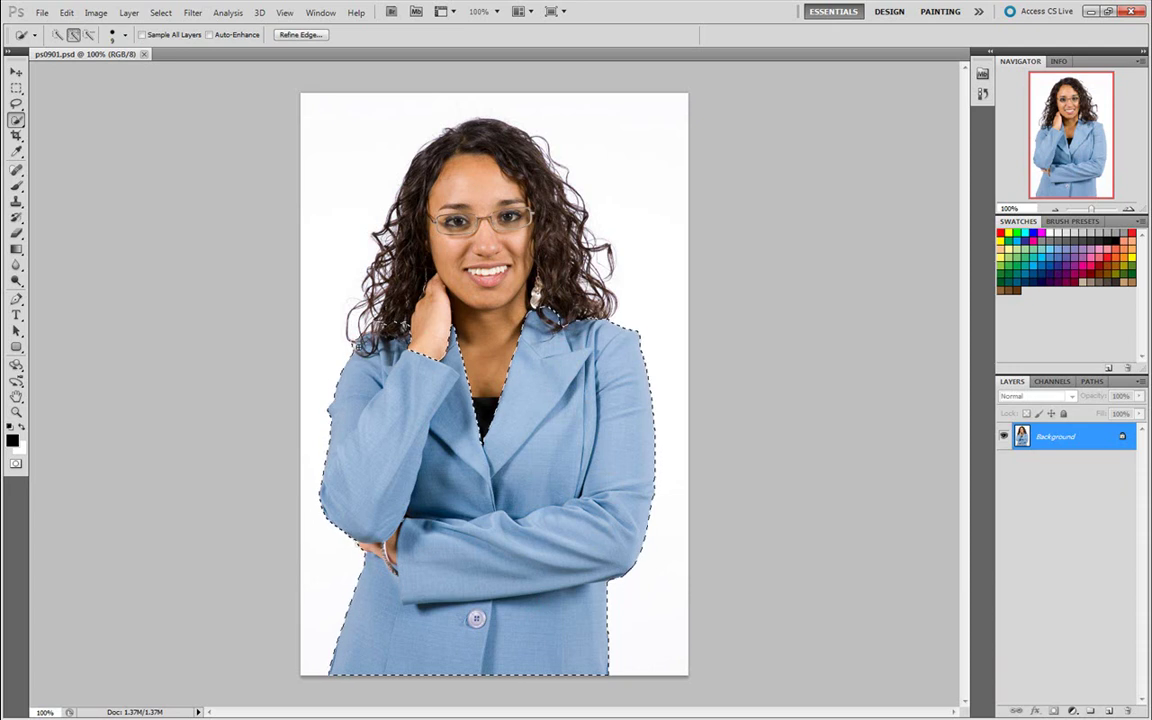
key("alt")
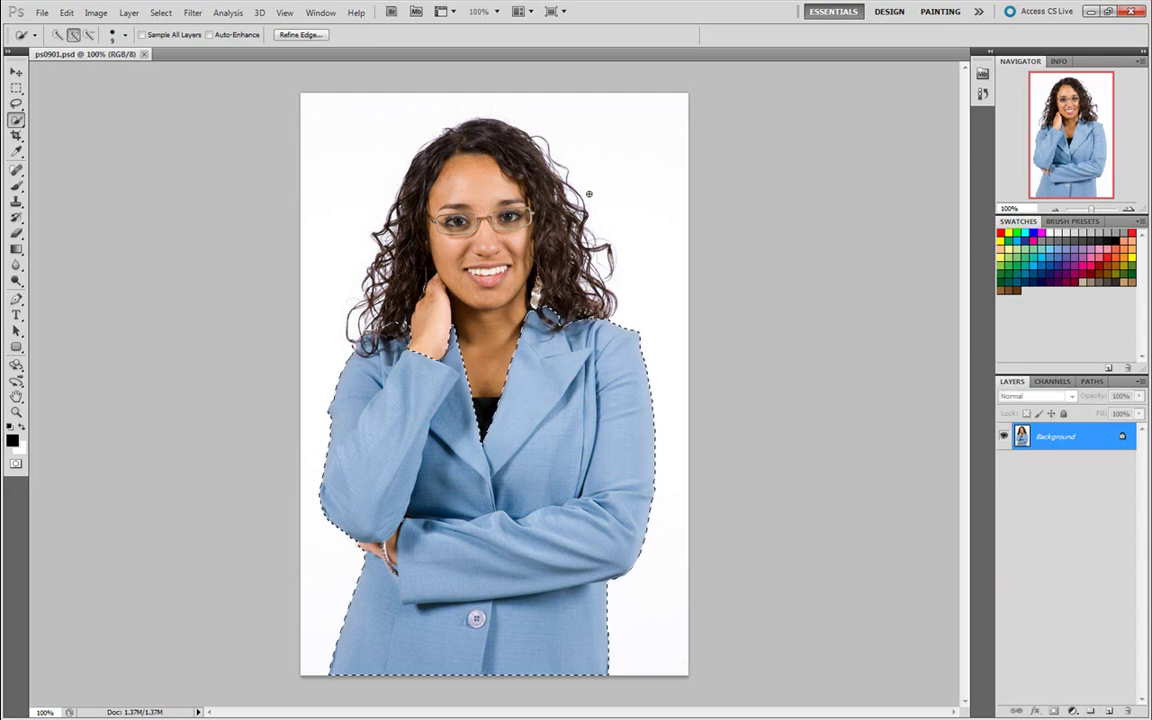
Step: In Refine Edge, paint the refine radius along the hair on both shoulders
left_click(298, 36)
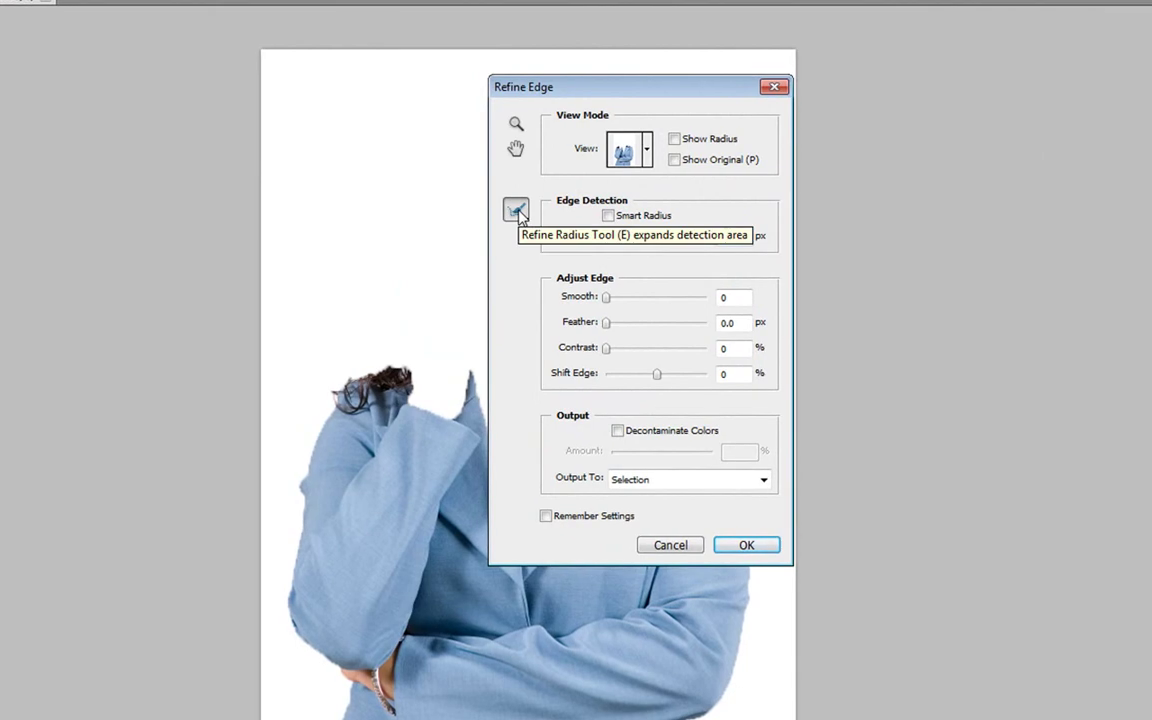
mouse_move(405, 372)
left_mouse_down()
mouse_move(349, 399)
mouse_move(365, 380)
left_mouse_up()
left_click_drag(594, 86, 906, 140)
mouse_move(605, 370)
left_mouse_down()
mouse_move(625, 362)
mouse_move(657, 375)
left_mouse_up()
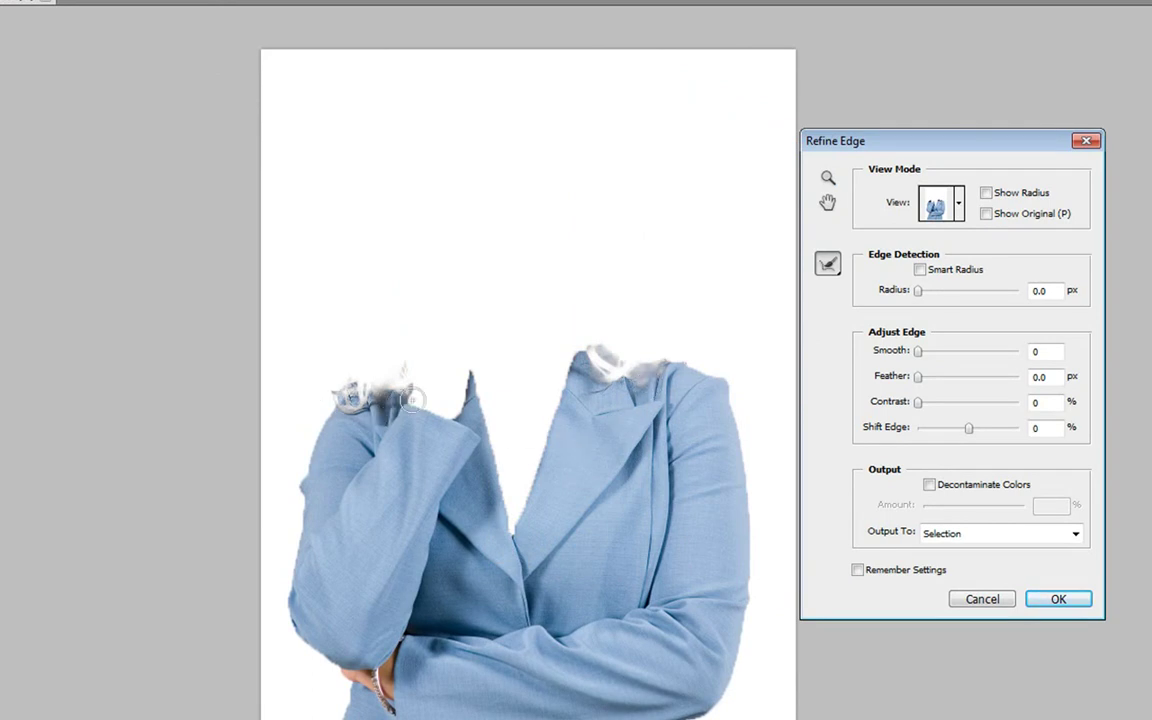
Step: Erase the white fringe at the right shoulder, set Smooth to 12, and apply
left_click(830, 268)
left_click(869, 283)
left_click_drag(641, 381, 585, 345)
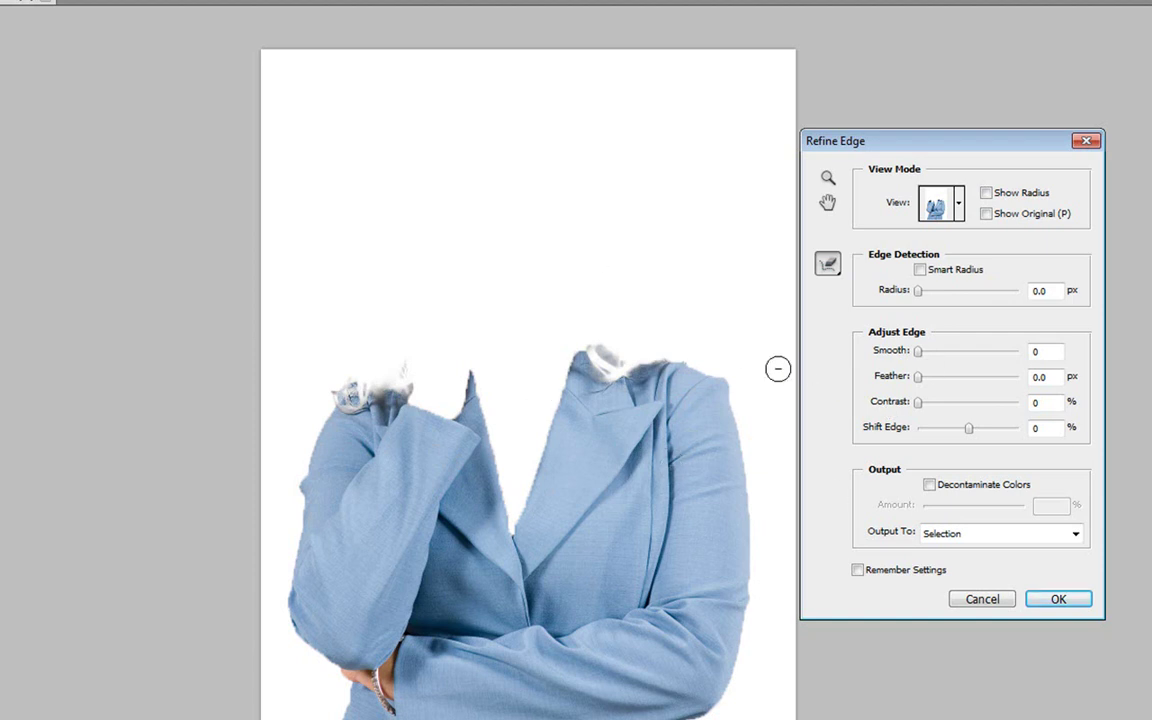
left_click_drag(918, 351, 929, 357)
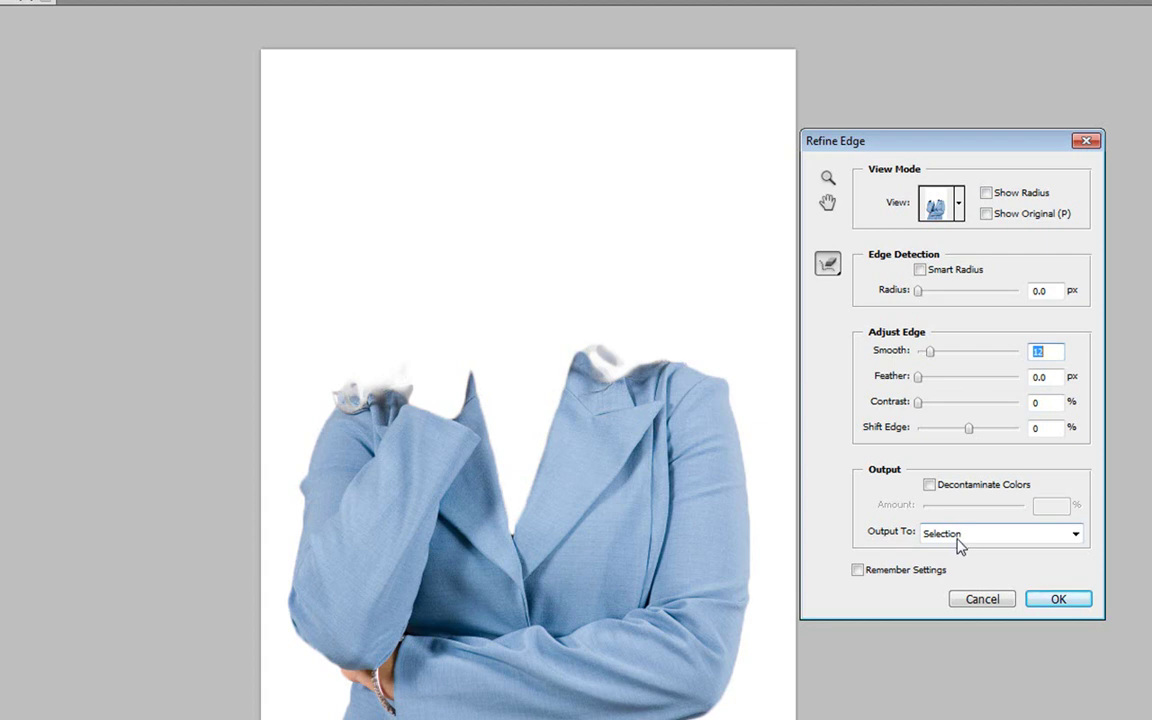
left_click(1052, 598)
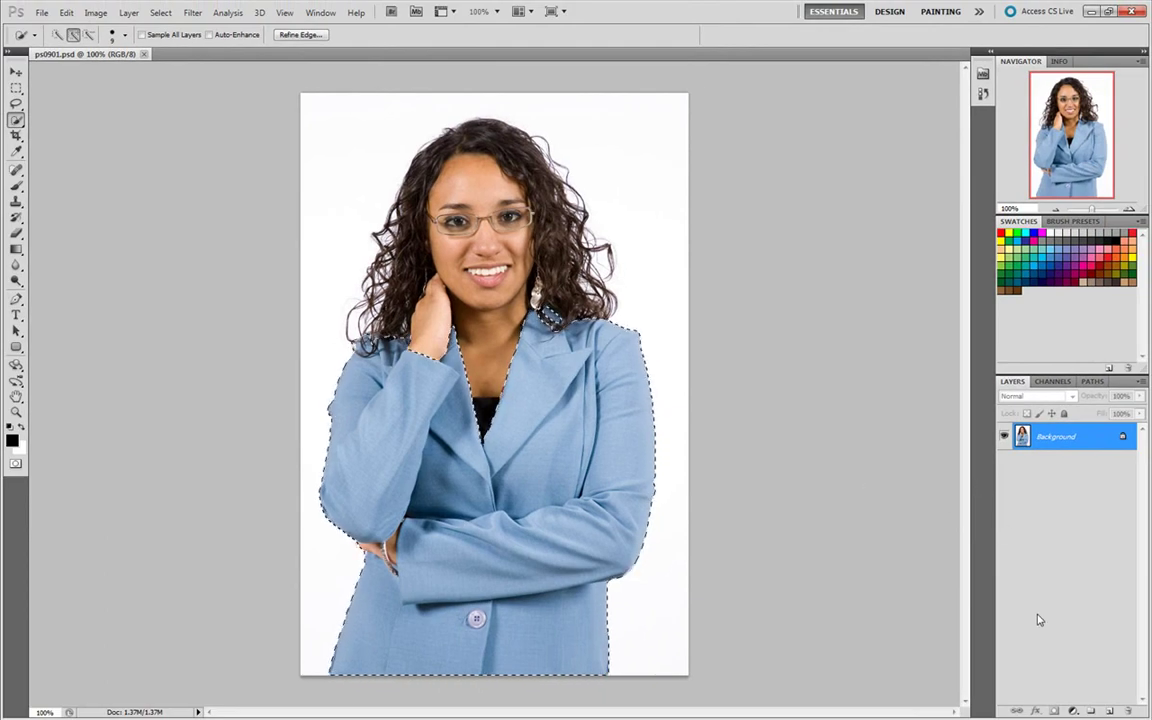
Step: Add a colorizing Hue/Saturation layer on the jacket: Hue 292, Saturation 12, Lightness -1
left_click(1073, 711)
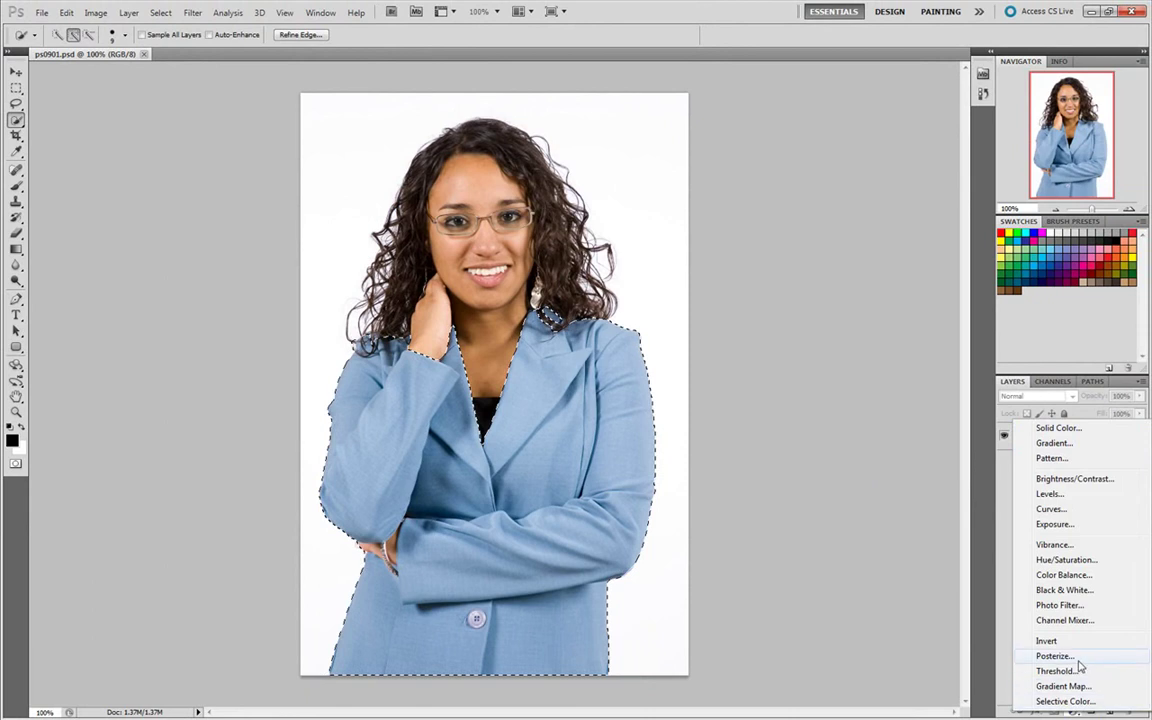
left_click(1066, 560)
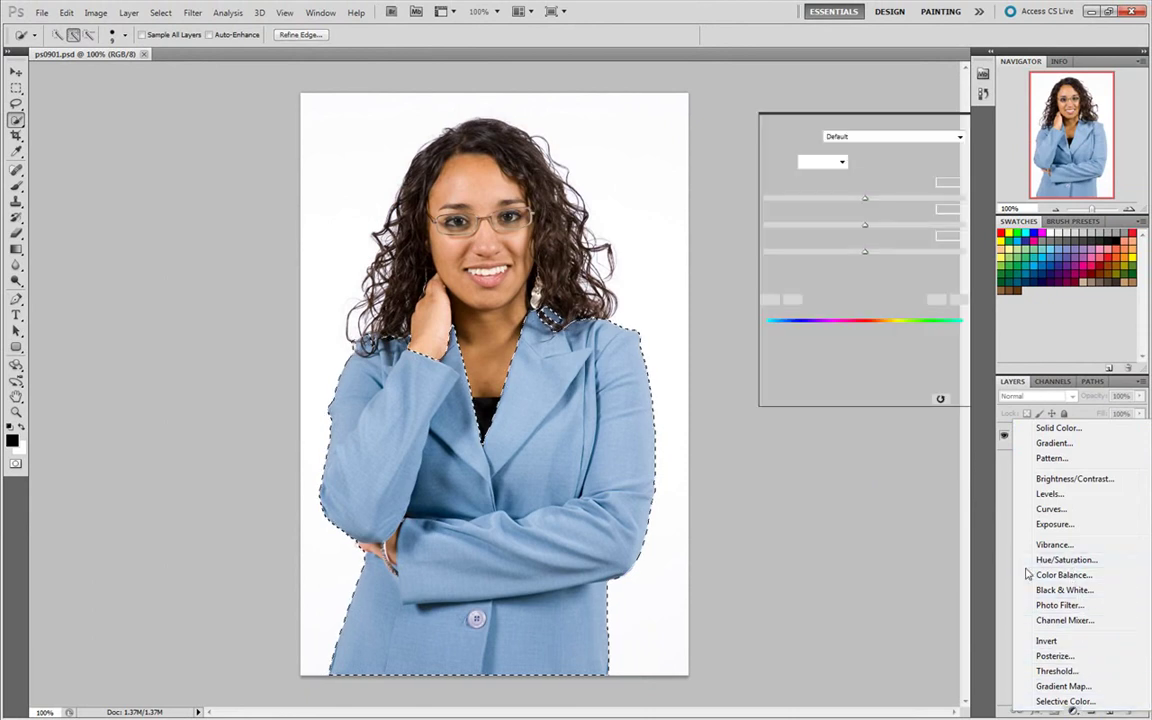
left_click(834, 273)
left_click_drag(790, 198, 927, 205)
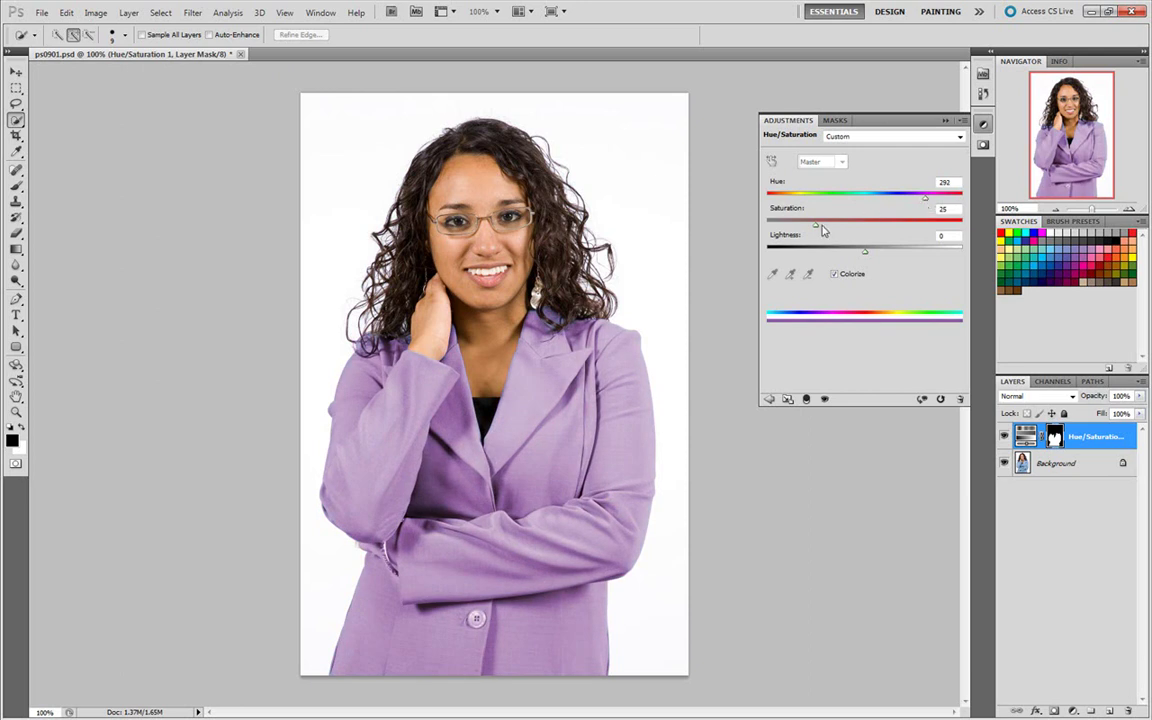
left_click_drag(818, 226, 790, 228)
mouse_move(864, 252)
left_mouse_down()
mouse_move(884, 252)
mouse_move(863, 252)
left_mouse_up()
Step: Try Hue 123, then delete the Hue/Saturation layer and reselect the jacket
left_click(833, 195)
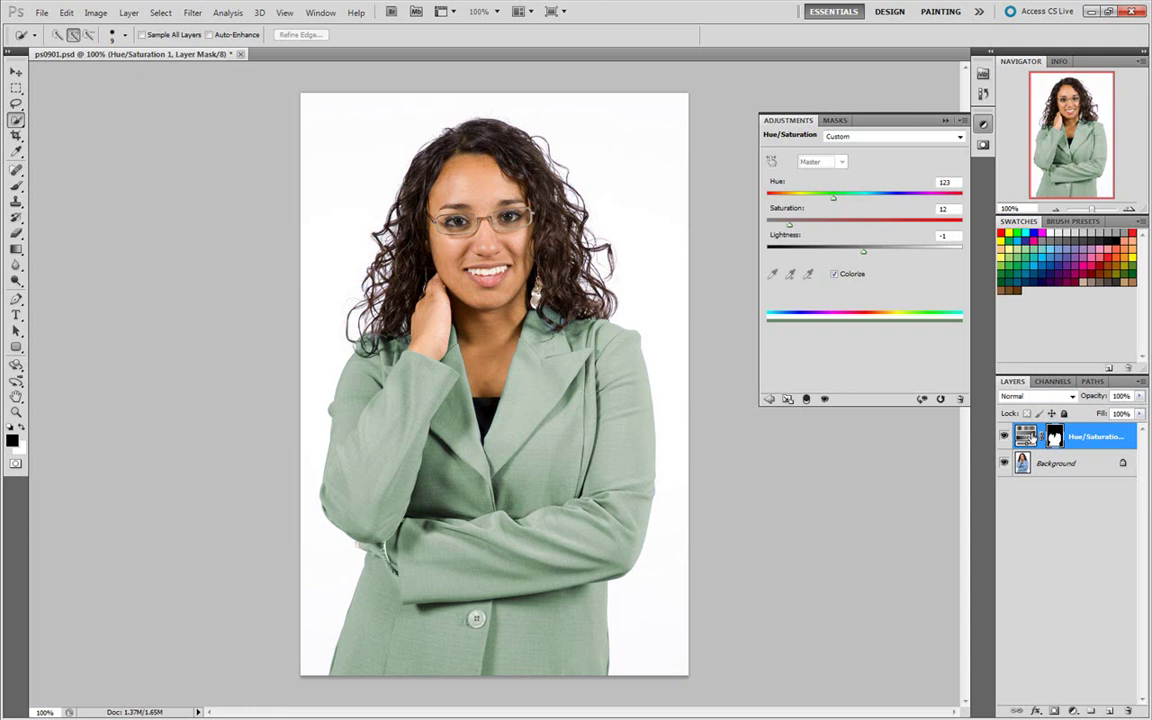
left_click_drag(1027, 437, 1131, 711)
left_click(160, 12)
left_click(183, 55)
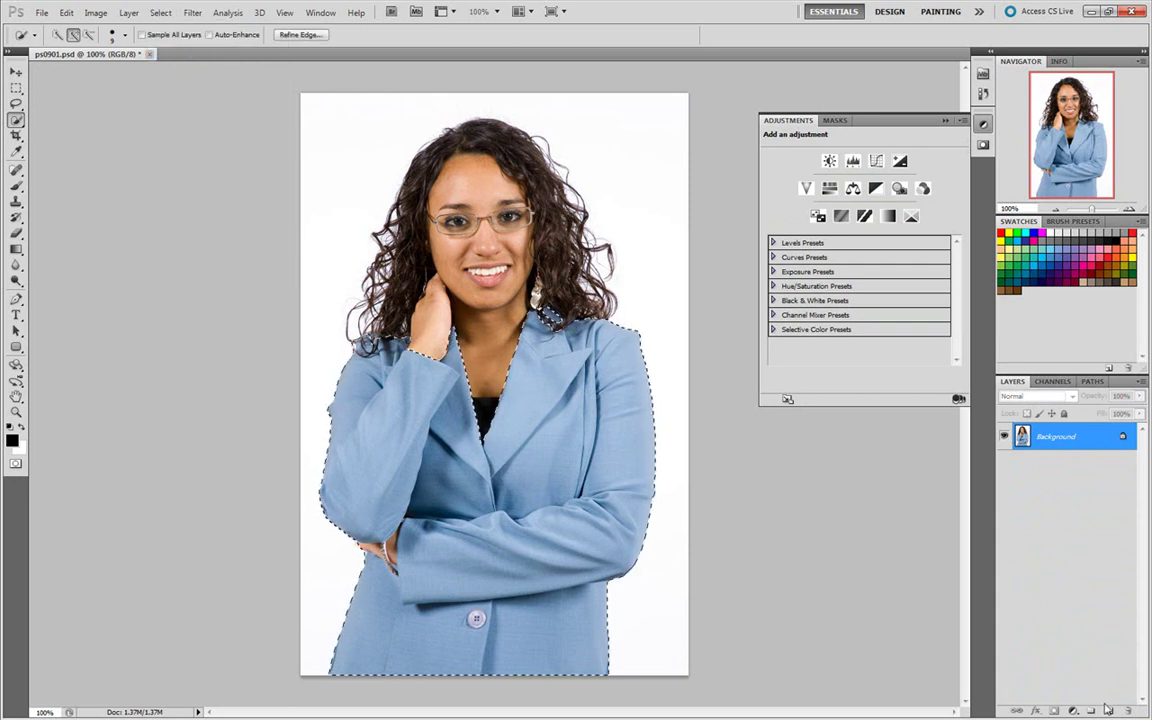
Step: Add a Solid Color fill layer in PANTONE 300 C over the jacket selection
left_click(1073, 710)
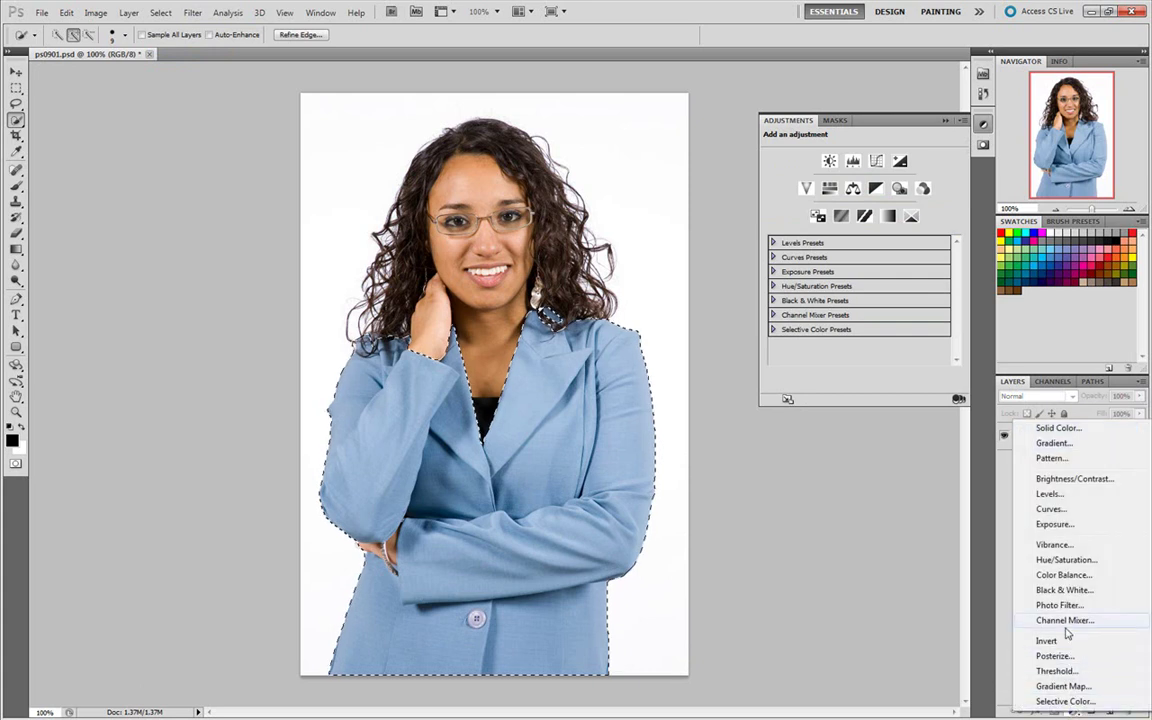
left_click(1054, 429)
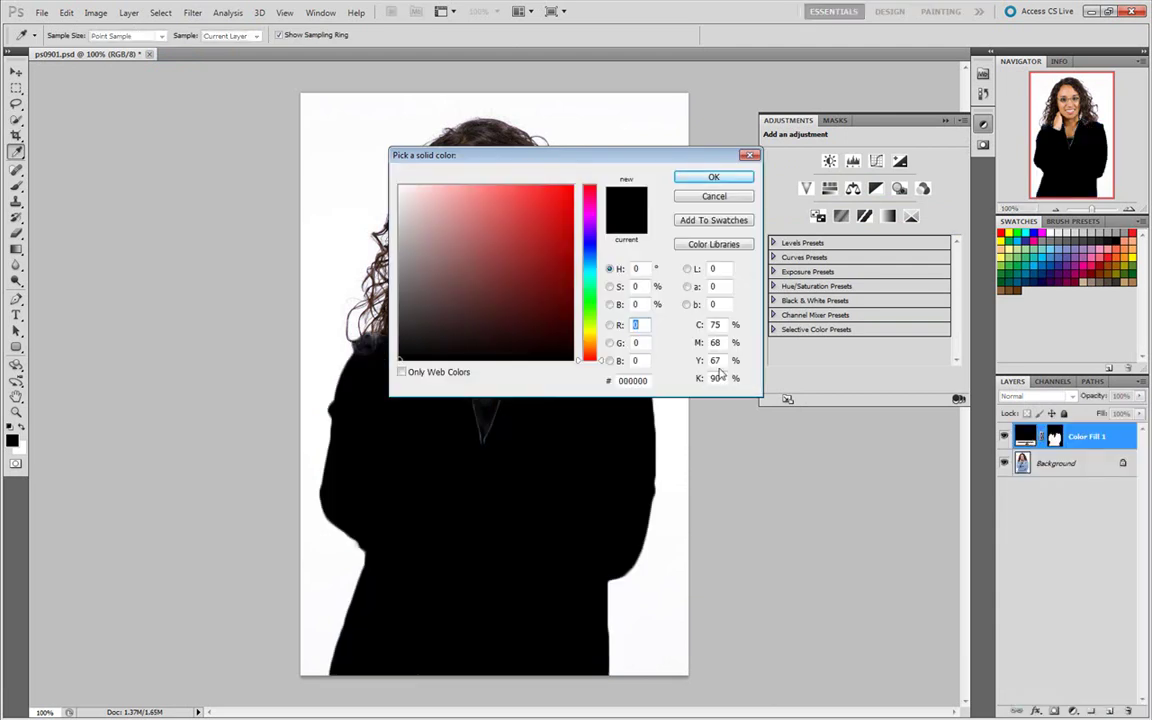
left_click(694, 246)
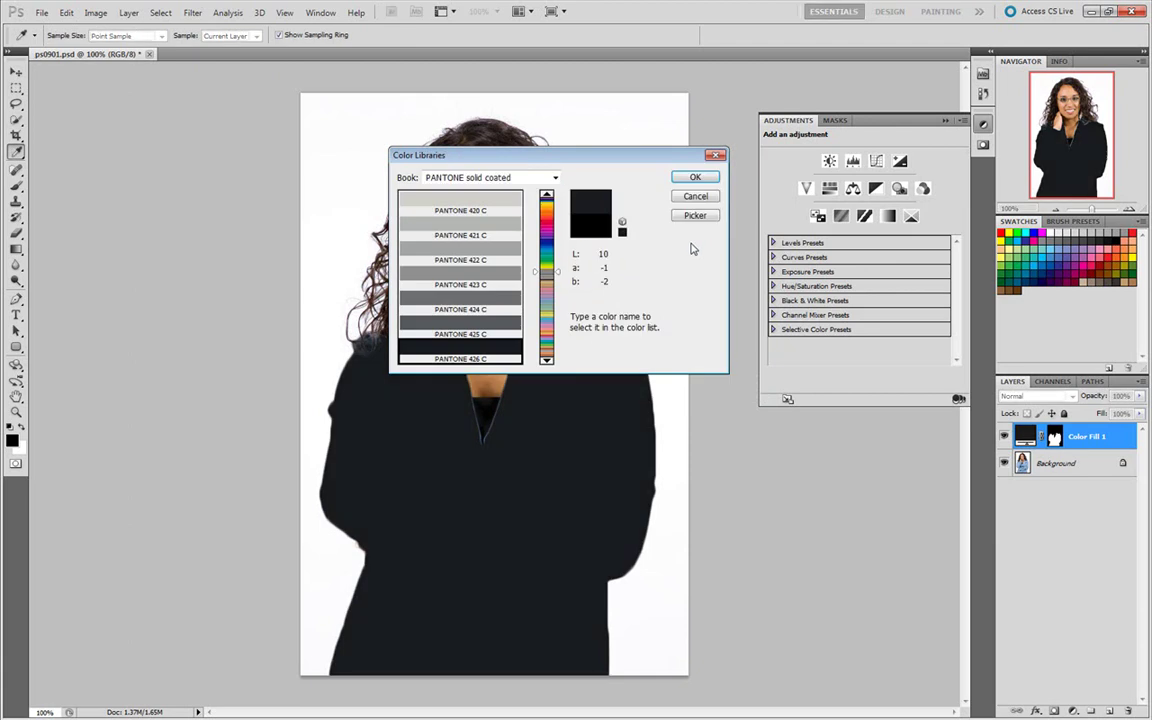
type("300")
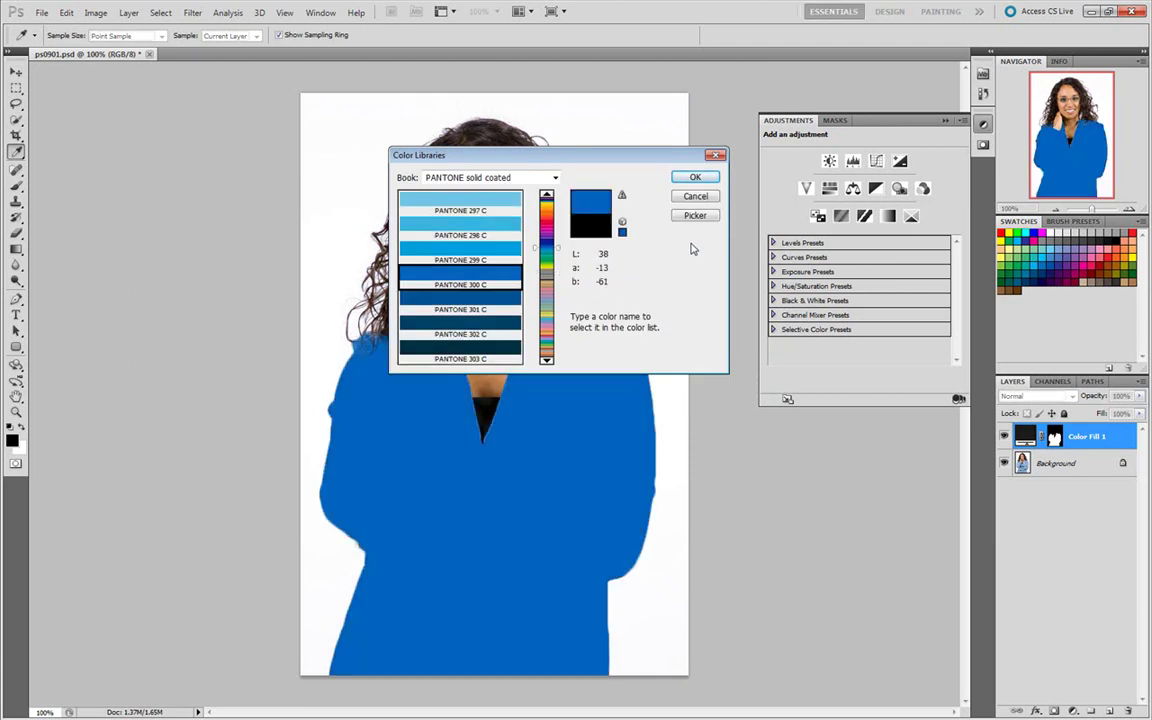
left_click(695, 177)
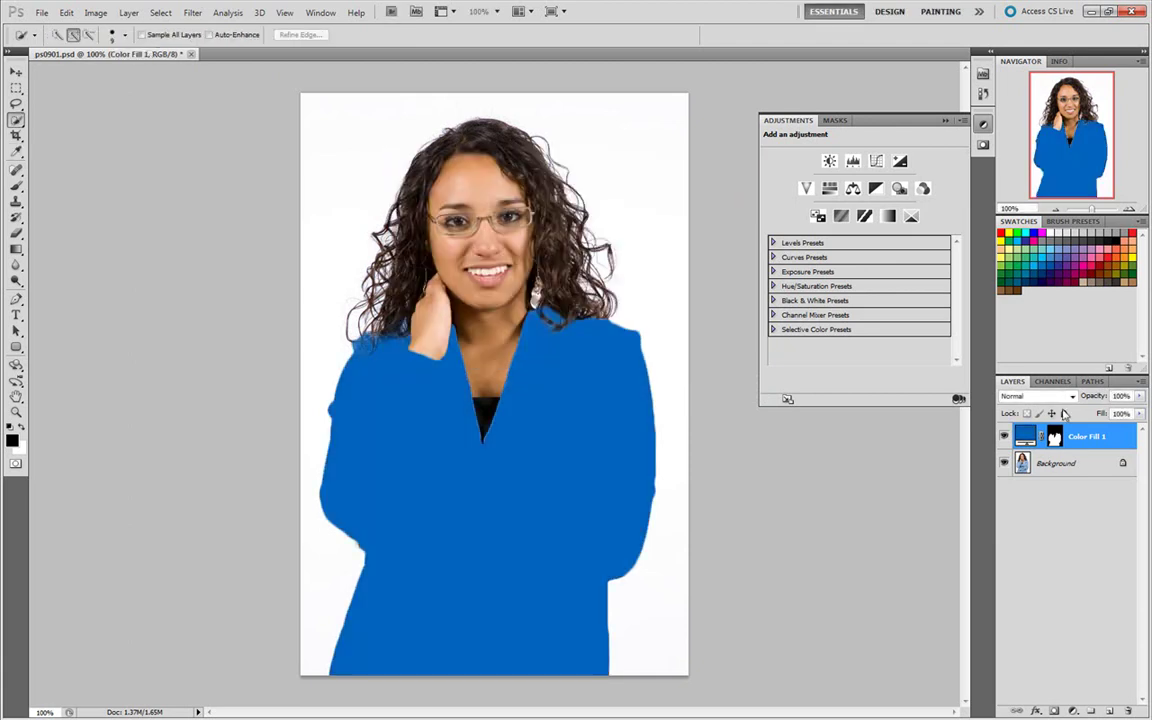
left_click(1048, 396)
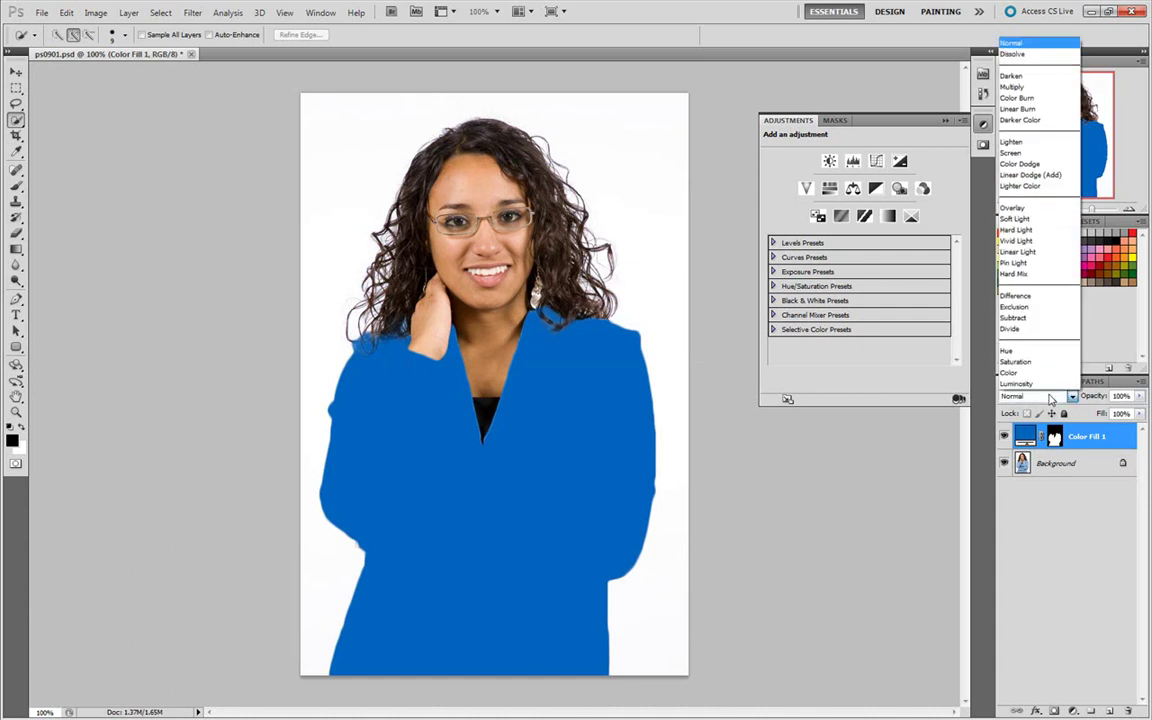
Step: Set the Color Fill 1 layer's blend mode to Color
left_click(1045, 372)
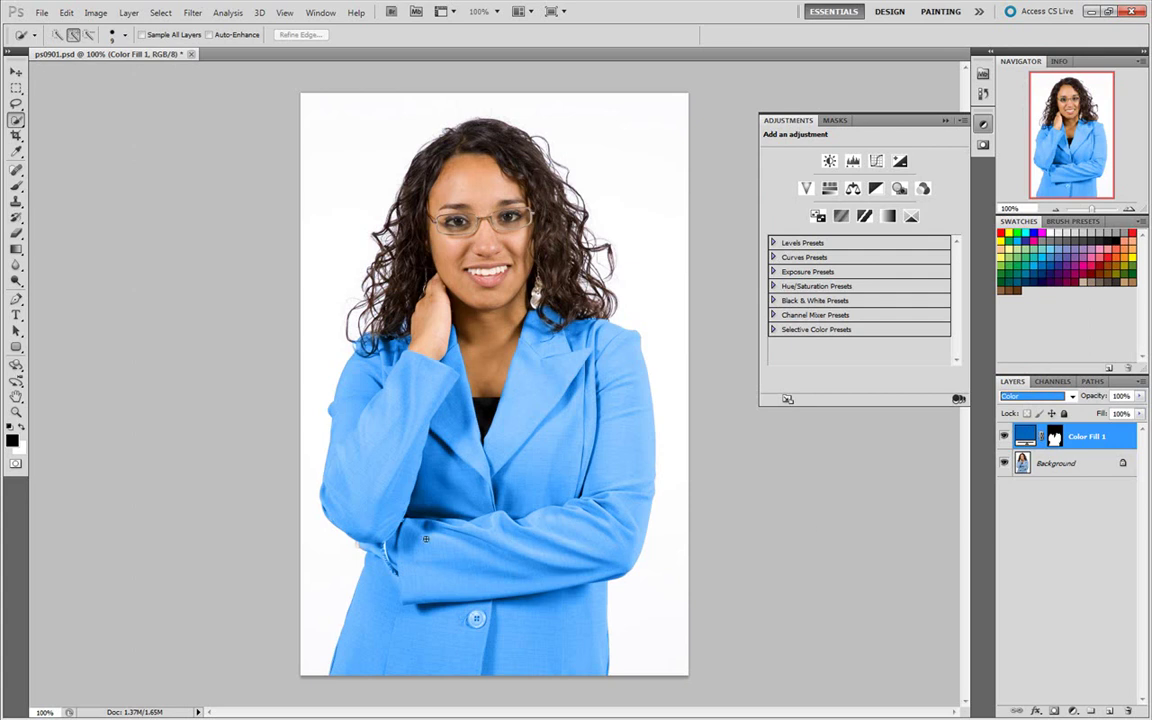
left_click(16, 412)
Step: Zoom to 200% on the cuff and paint black on the fill's mask over the wrist and bracelet
left_click(360, 540)
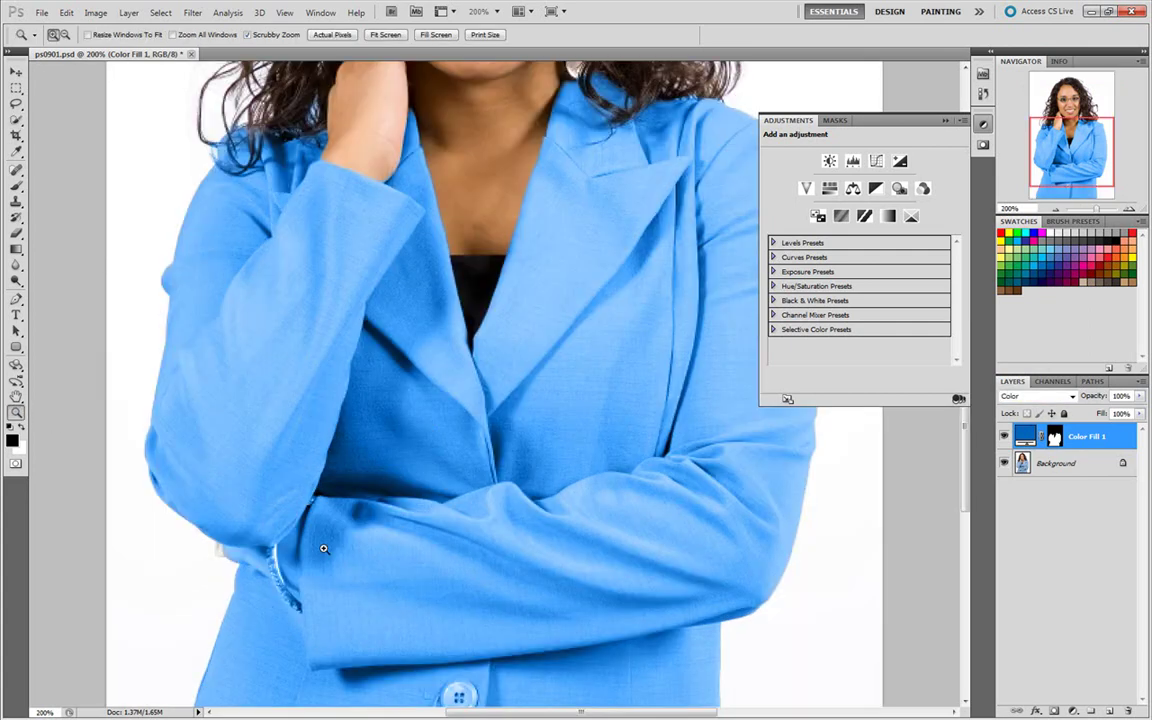
left_click(1056, 437)
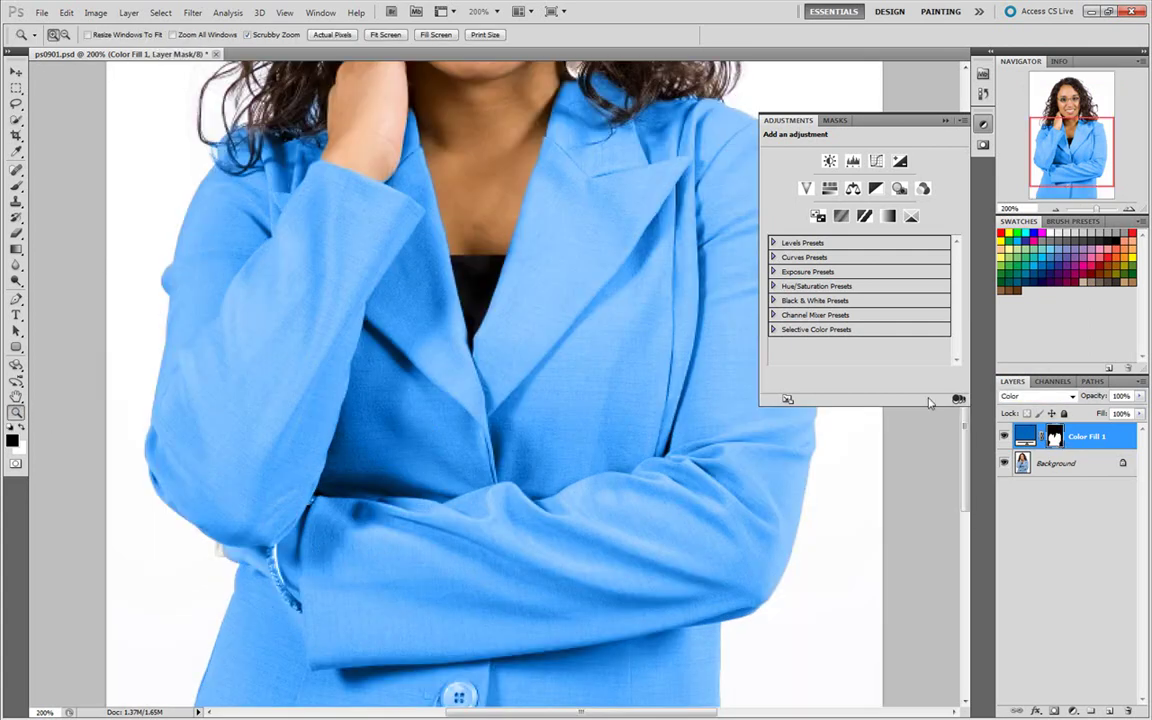
left_click(16, 186)
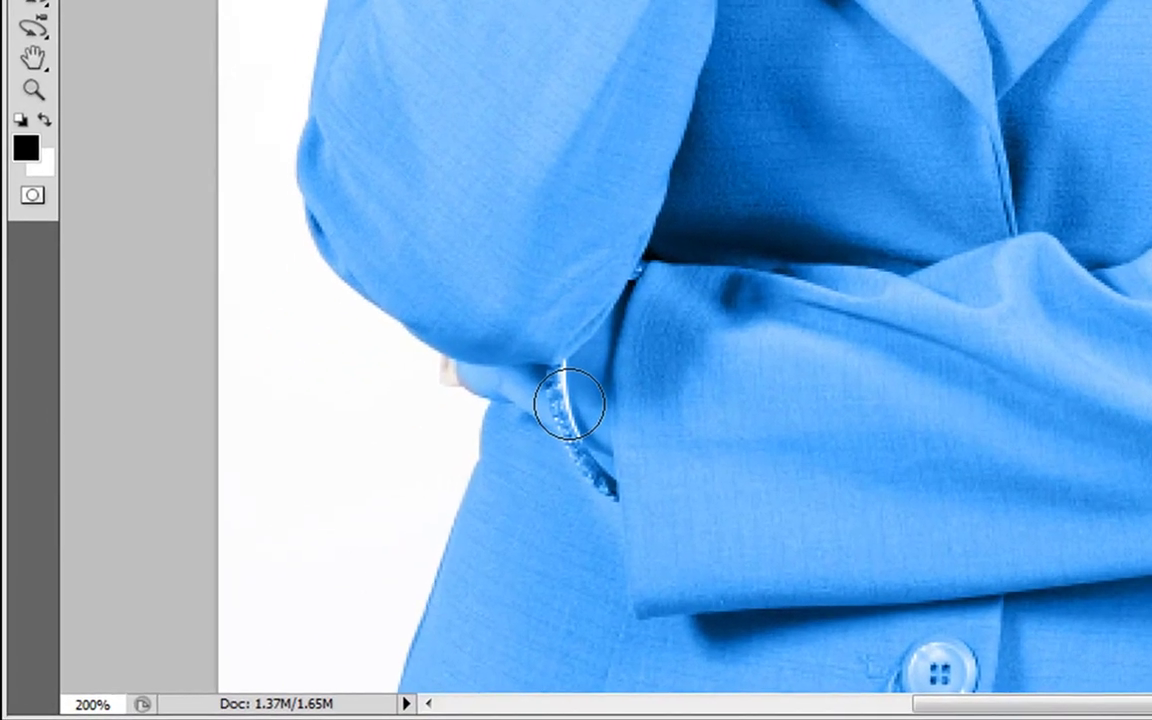
key("[")
key("[")
key("[")
mouse_move(592, 365)
left_mouse_down()
mouse_move(595, 423)
mouse_move(466, 372)
mouse_move(561, 380)
mouse_move(587, 369)
mouse_move(574, 398)
mouse_move(602, 421)
mouse_move(594, 359)
mouse_move(606, 441)
mouse_move(589, 422)
mouse_move(576, 365)
left_mouse_up()
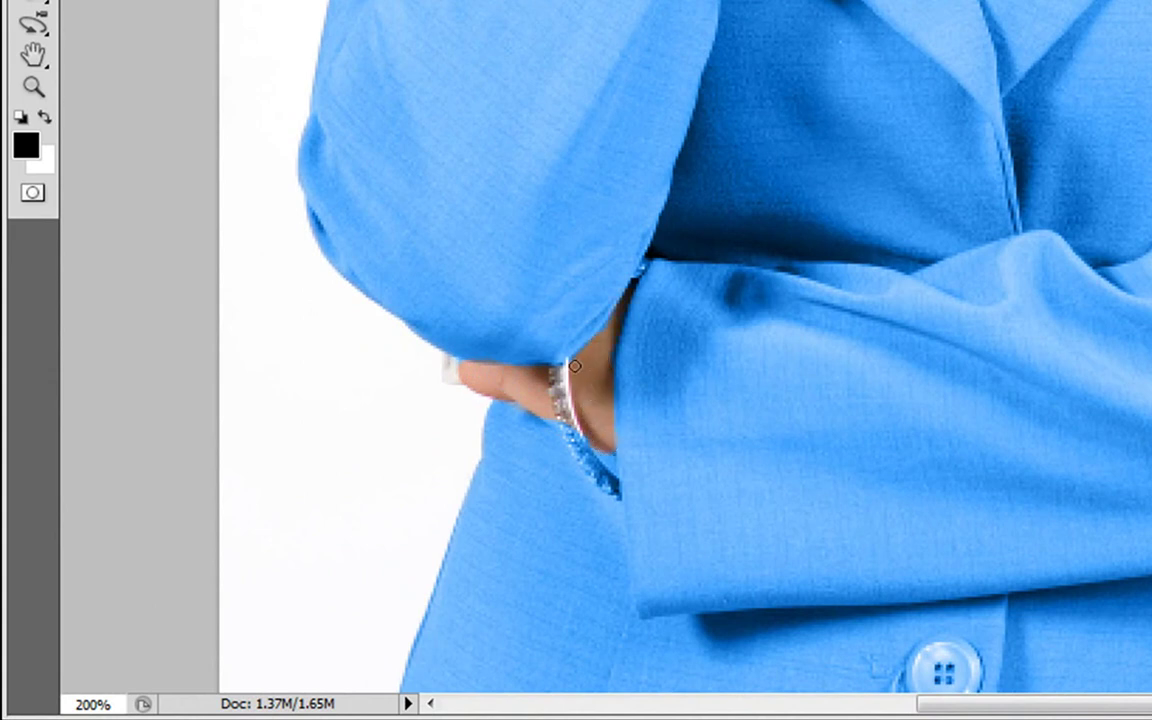